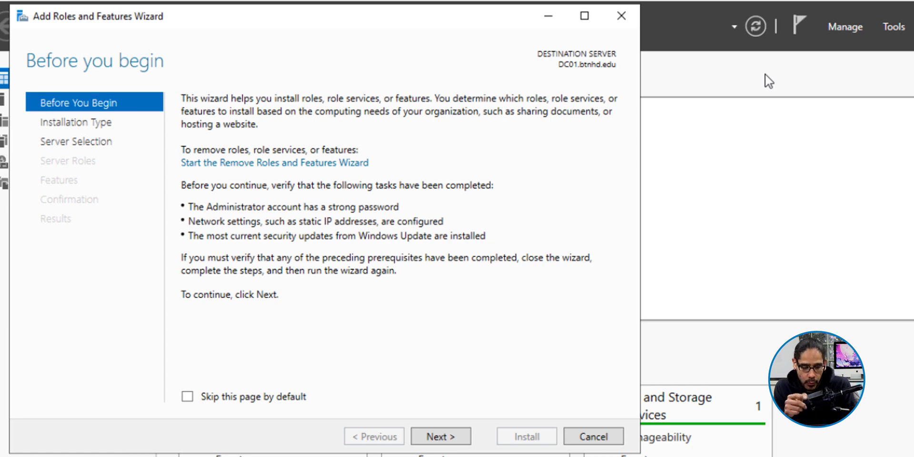
Choose a role-based installation on DC01.btnhd.edu and select the DHCP Server role with its management tools
{"action": "key", "text": "Return"}
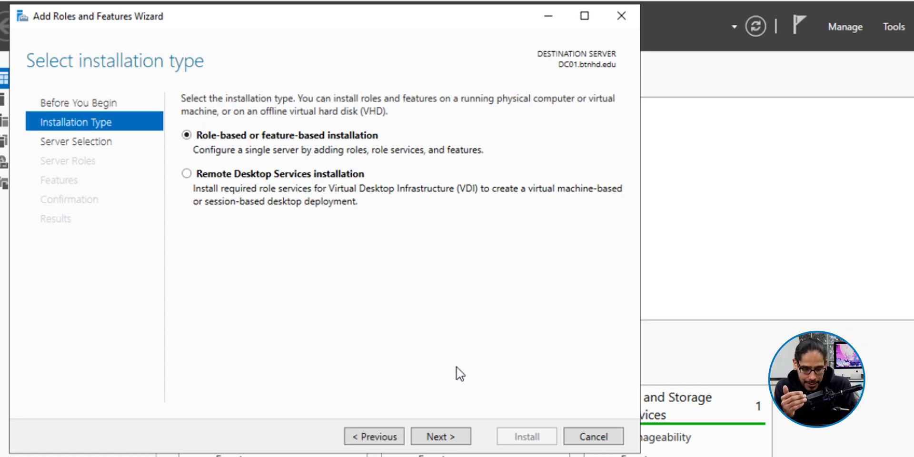
{"action": "key", "text": "Return"}
{"action": "key", "text": "Return"}
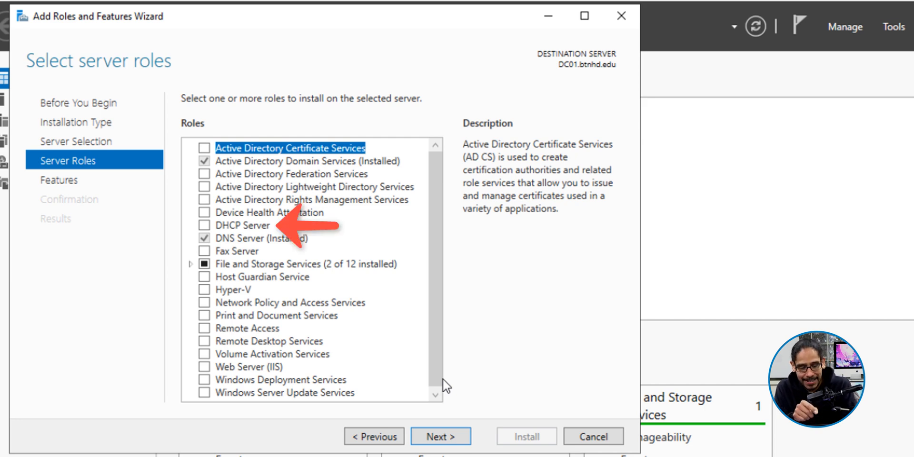
{"action": "left_click", "coordinate": [308, 227]}
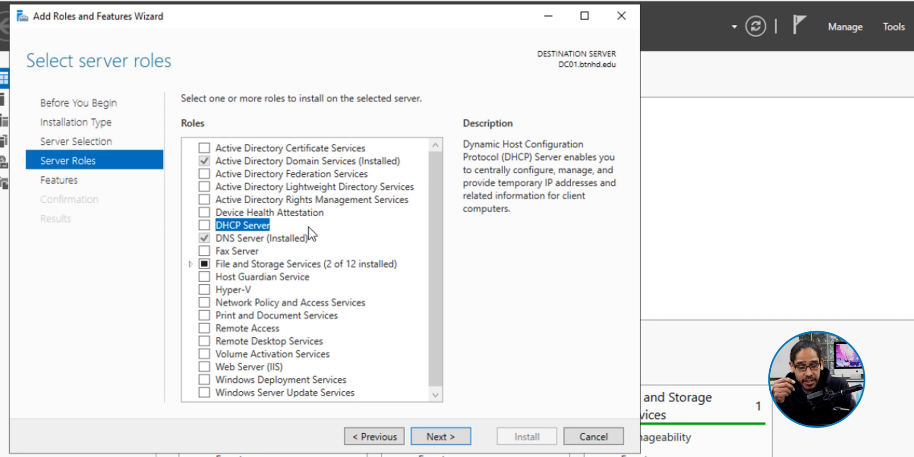
{"action": "left_click", "coordinate": [204, 225]}
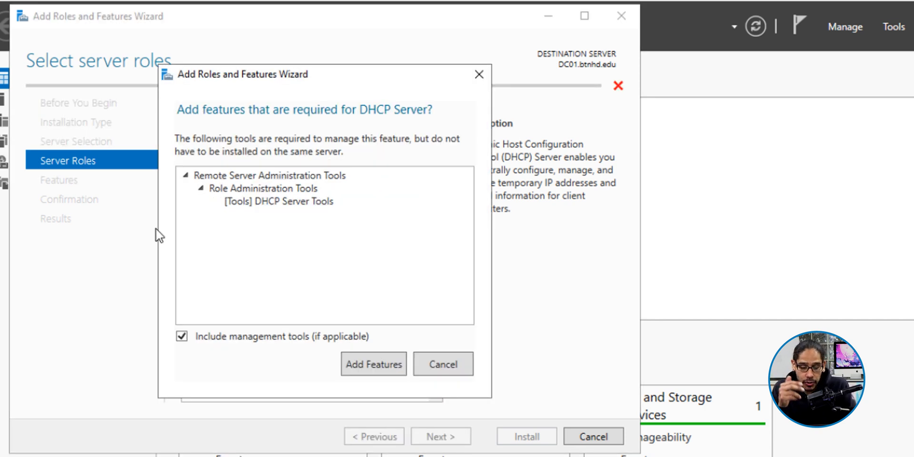
{"action": "key", "text": "Return"}
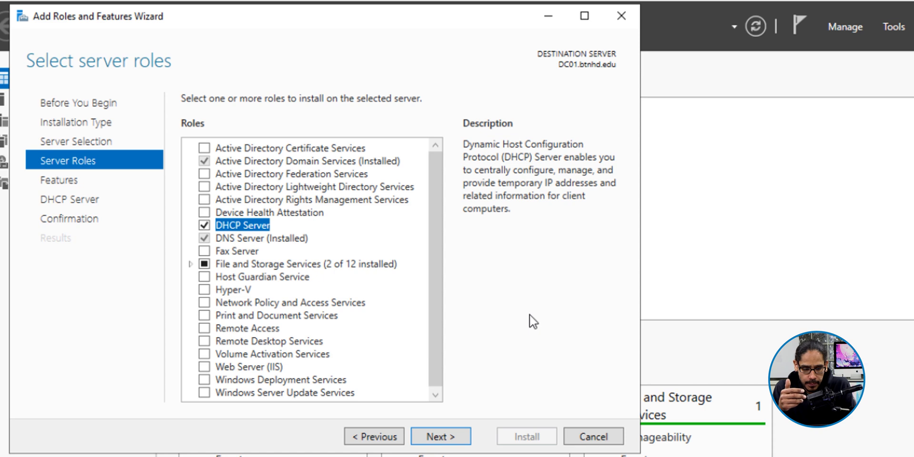
Install the DHCP Server role without additional features and proceed through the description page of its post-install configuration
{"action": "key", "text": "Return"}
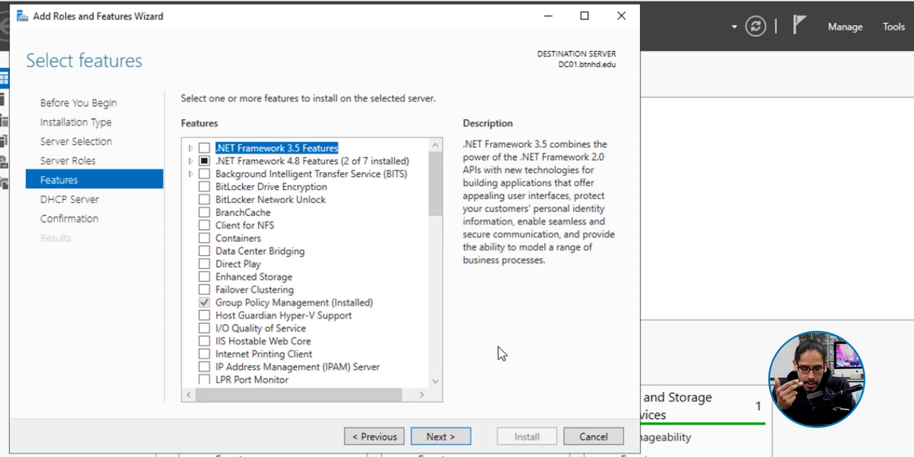
{"action": "key", "text": "Return"}
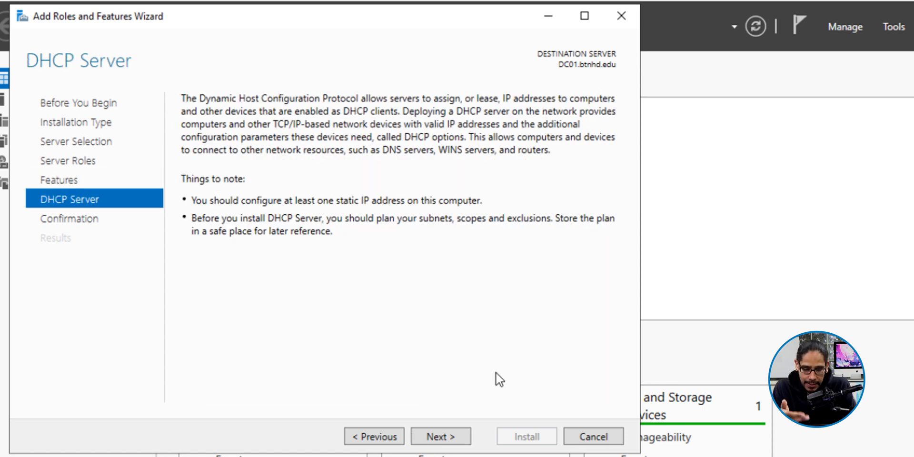
{"action": "key", "text": "Return"}
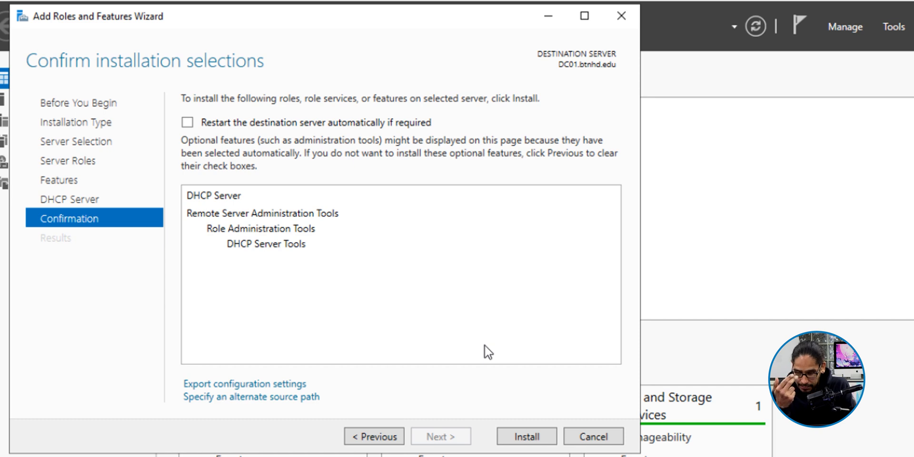
{"action": "key", "text": "Return"}
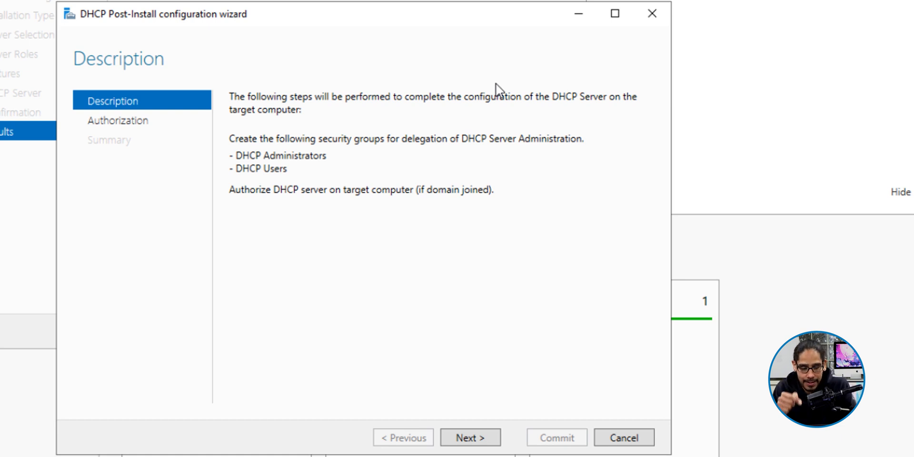
{"action": "key", "text": "Return"}
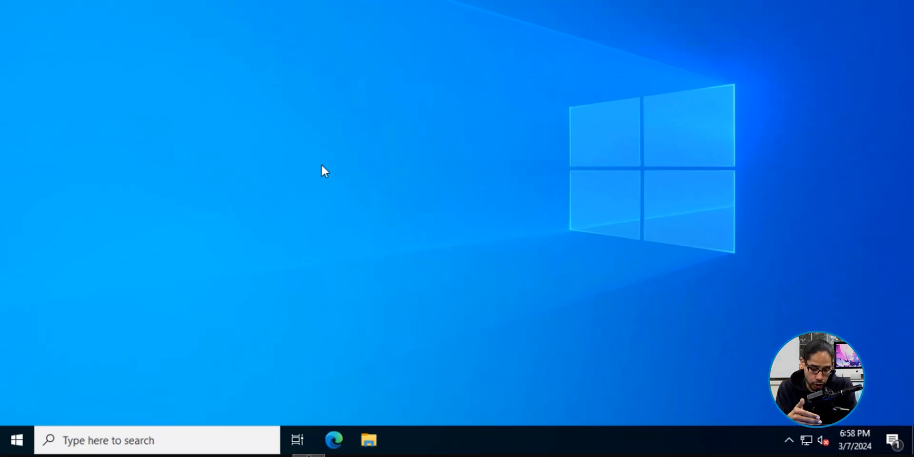
Open the DHCP management console on the server
{"action": "key", "text": "super"}
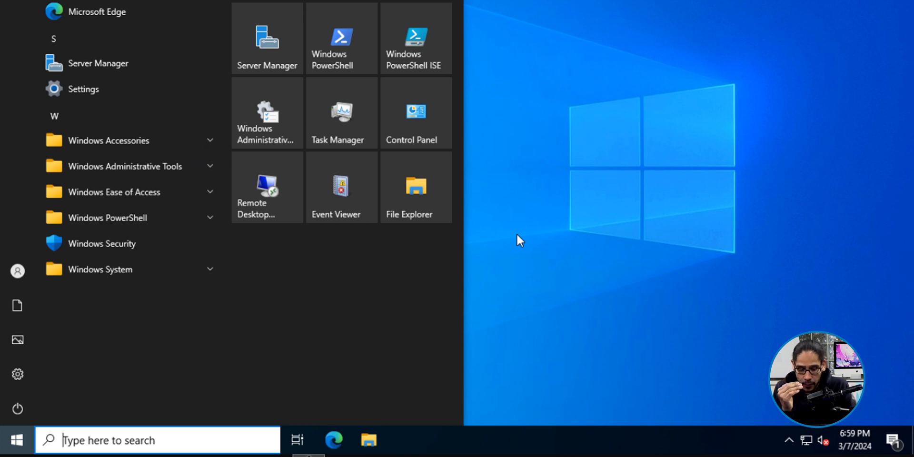
{"action": "left_click", "coordinate": [209, 166]}
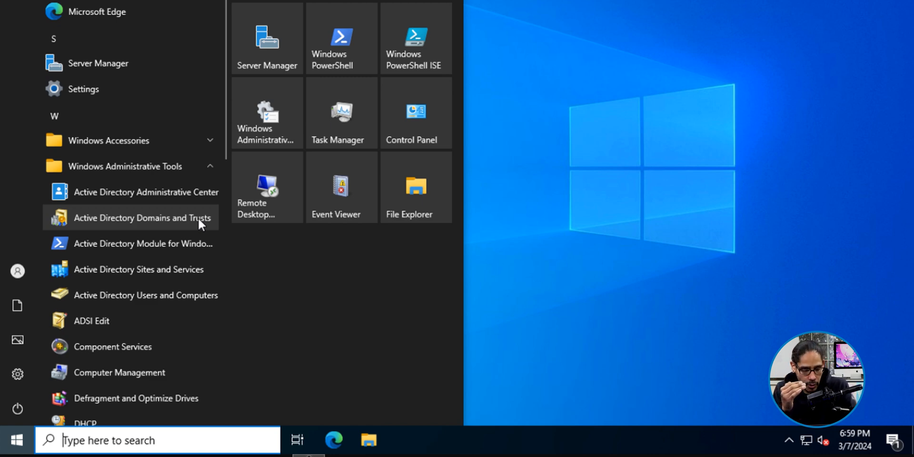
{"action": "scroll", "coordinate": [174, 260], "scroll_direction": "down", "scroll_amount": 4}
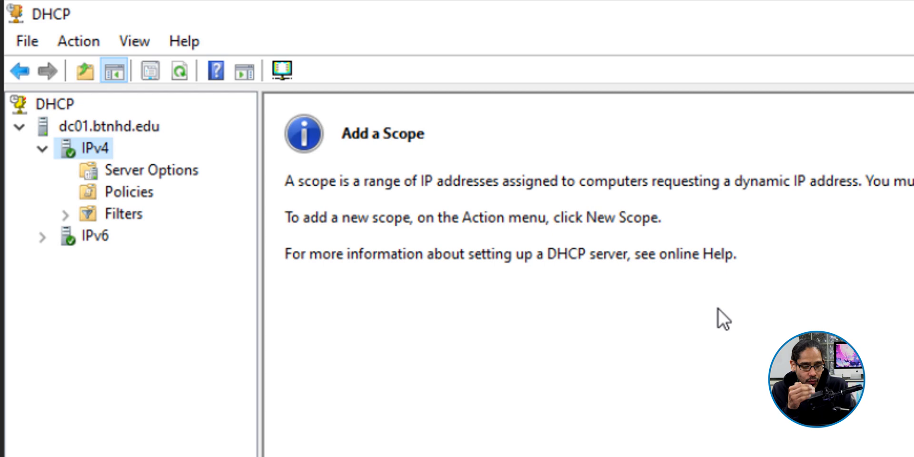
Start a new IPv4 scope on the DHCP server and name it Server-Workstation
{"action": "right_click", "coordinate": [106, 149]}
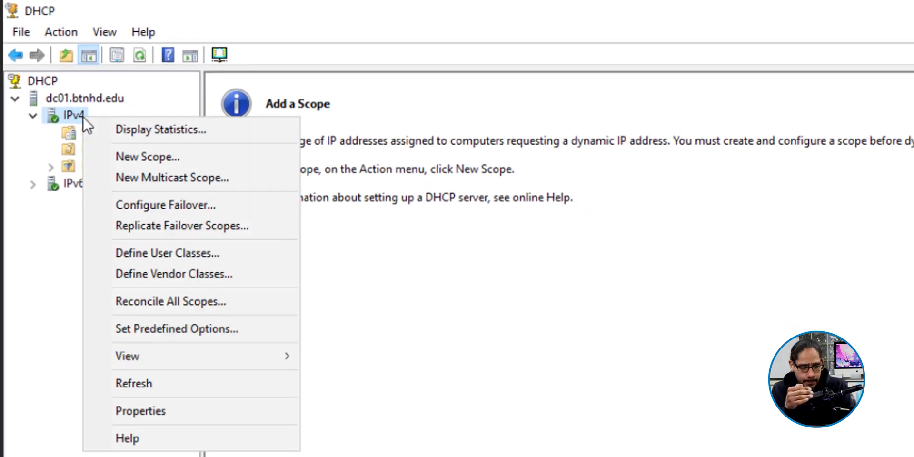
{"action": "left_click", "coordinate": [147, 156]}
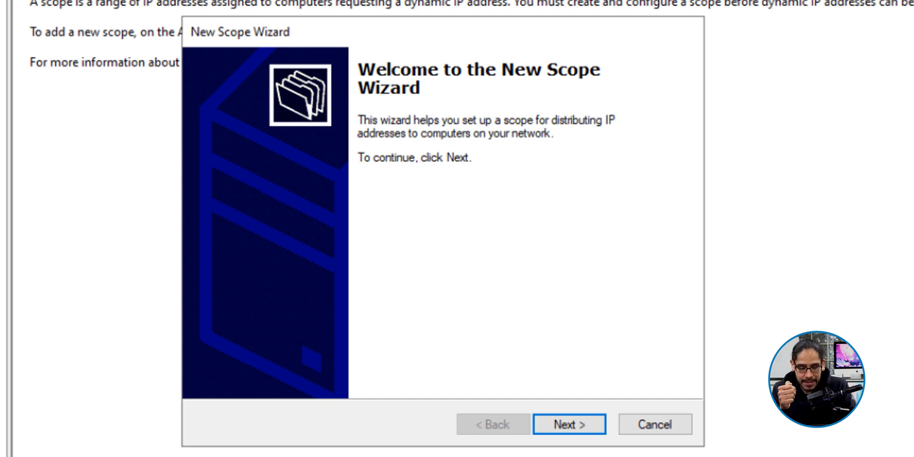
{"action": "left_click", "coordinate": [569, 424]}
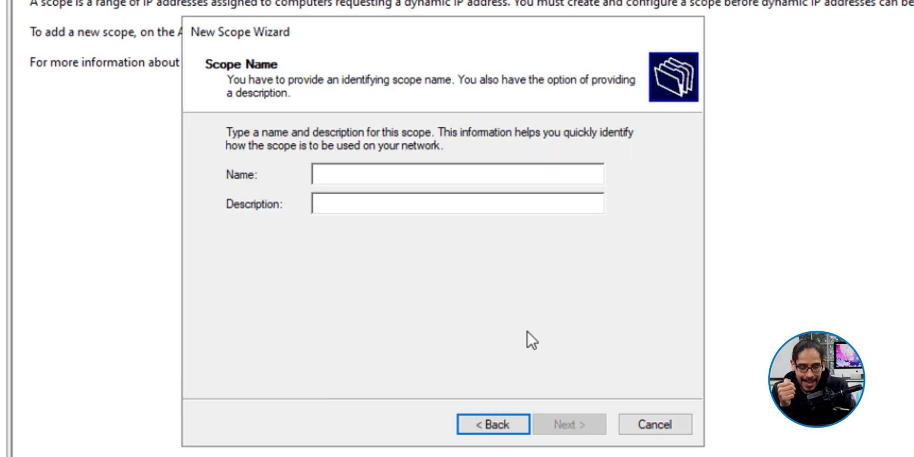
{"action": "type", "text": "Server-Workstation"}
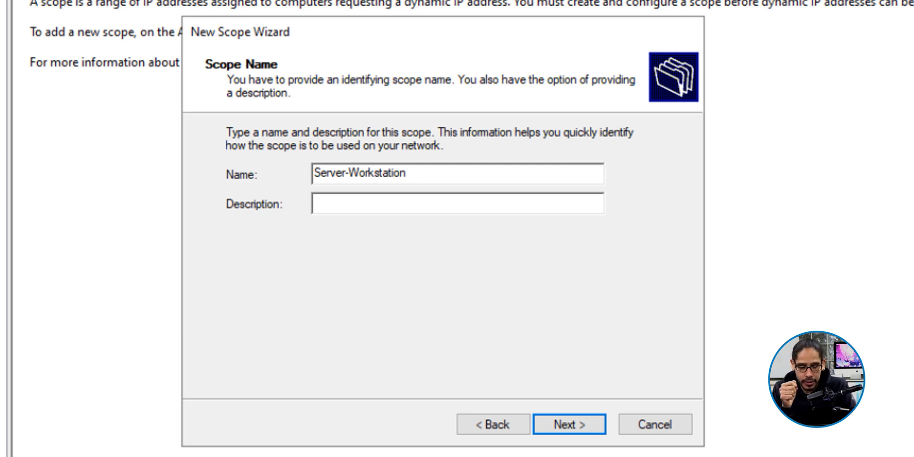
{"action": "left_click", "coordinate": [569, 424]}
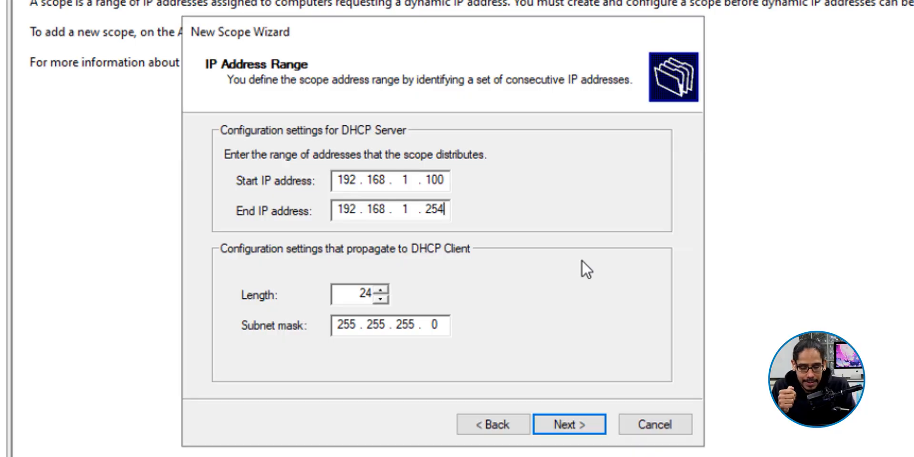
Set the scope range to 192.168.1.100–192.168.1.254 with mask 255.255.255.0, add no exclusions, and accept an 8-day lease
{"action": "left_click", "coordinate": [556, 419]}
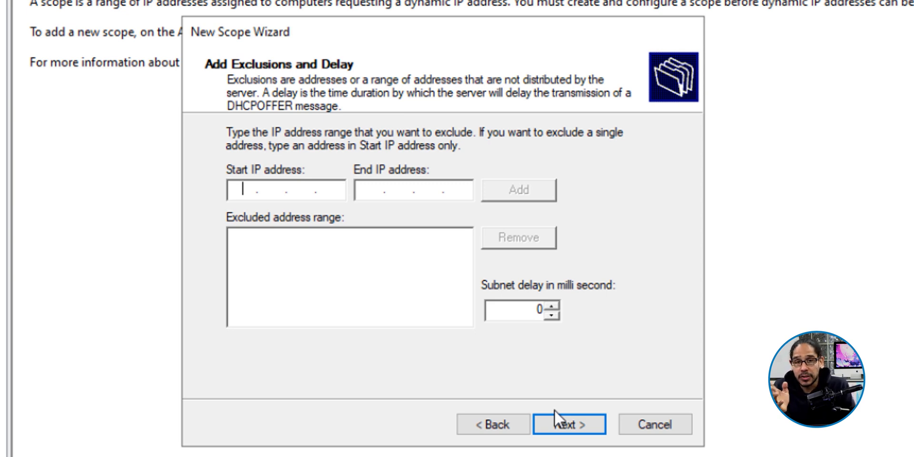
{"action": "left_click", "coordinate": [563, 427]}
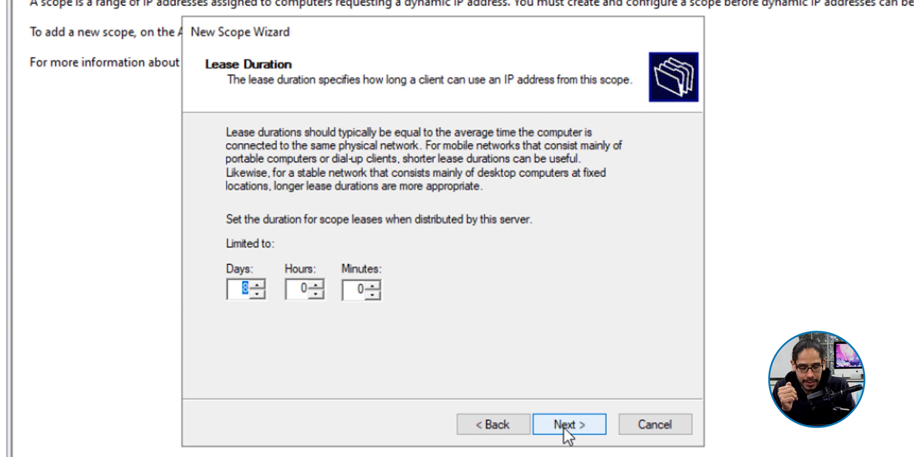
{"action": "left_click", "coordinate": [563, 425]}
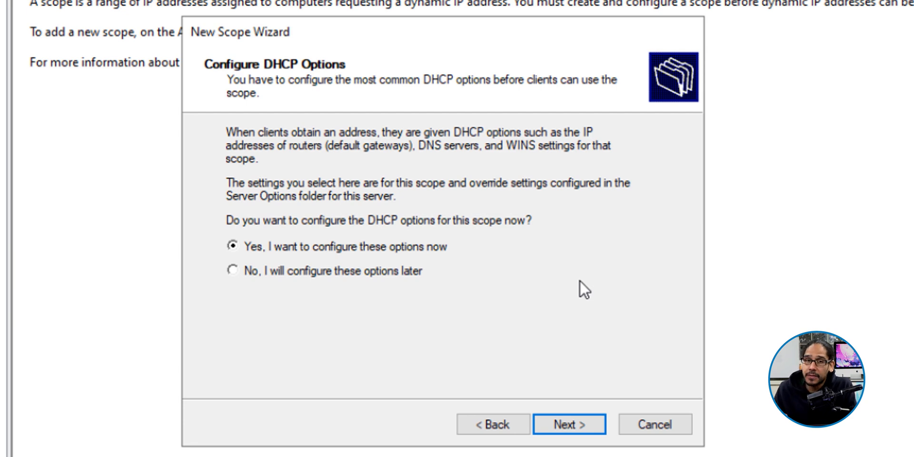
Choose to configure the scope's DHCP options now and add 192.168.1.1 as the default gateway
{"action": "key", "text": "Return"}
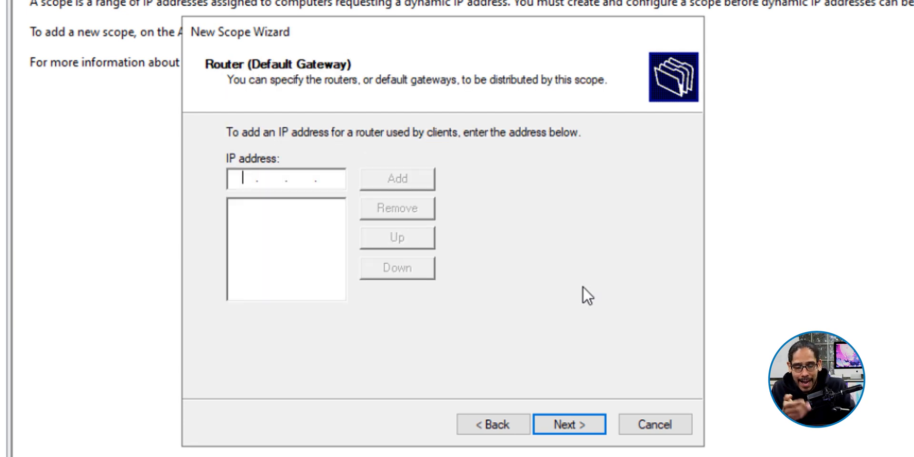
{"action": "type", "text": "192.168.1.1"}
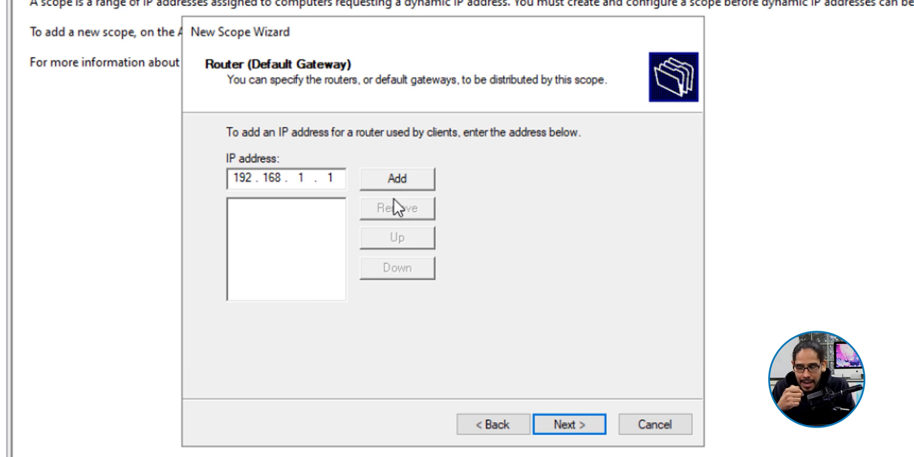
{"action": "left_click", "coordinate": [395, 185]}
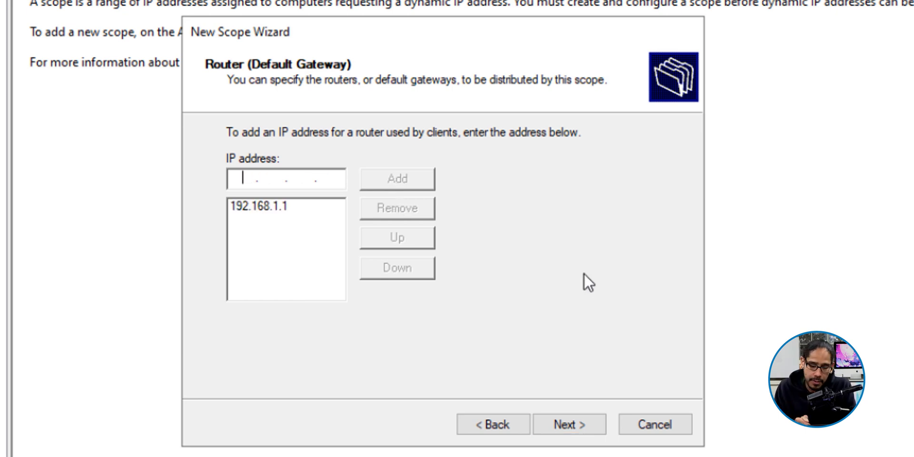
{"action": "key", "text": "Return"}
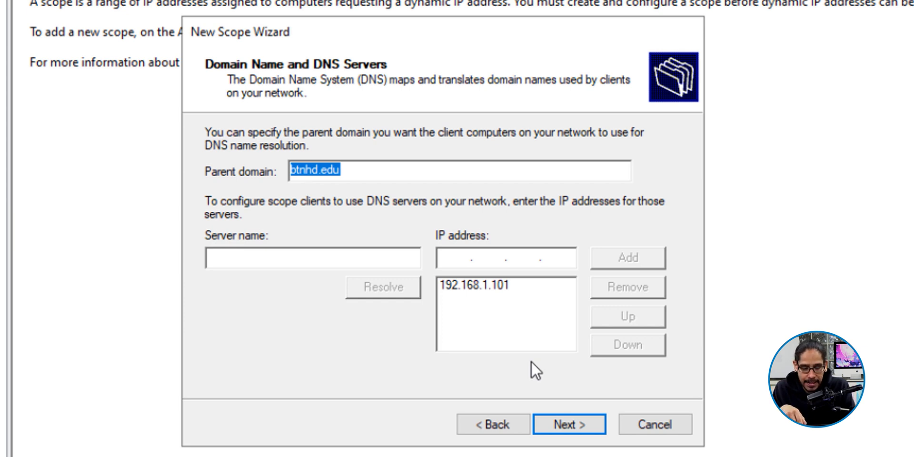
Accept parent domain btnhd.edu and DNS server 192.168.1.101, leave WINS empty, and finish the scope with immediate activation
{"action": "left_click", "coordinate": [570, 426]}
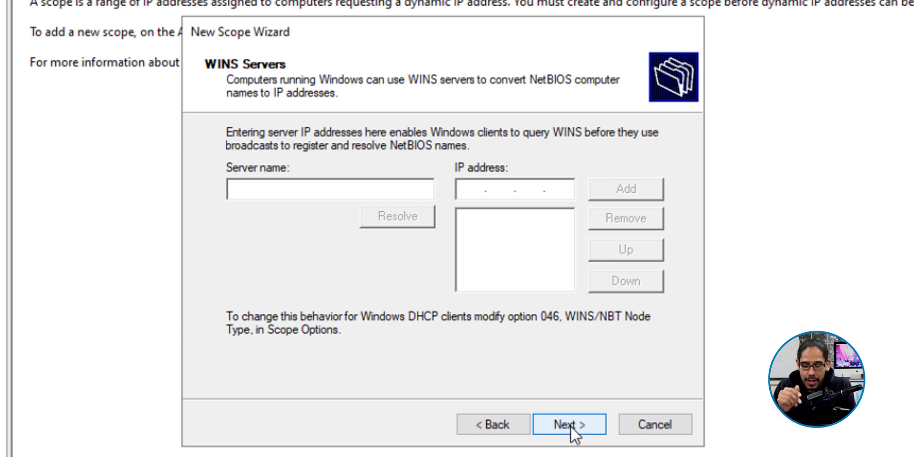
{"action": "left_click", "coordinate": [570, 425]}
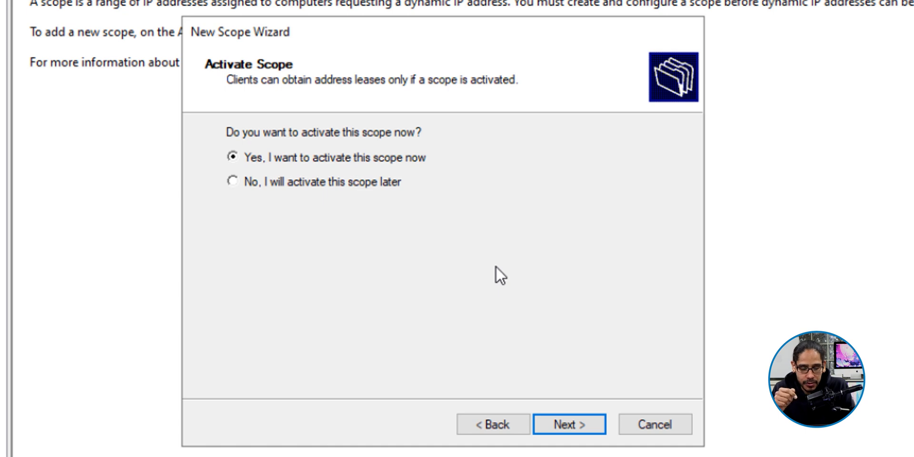
{"action": "key", "text": "Return"}
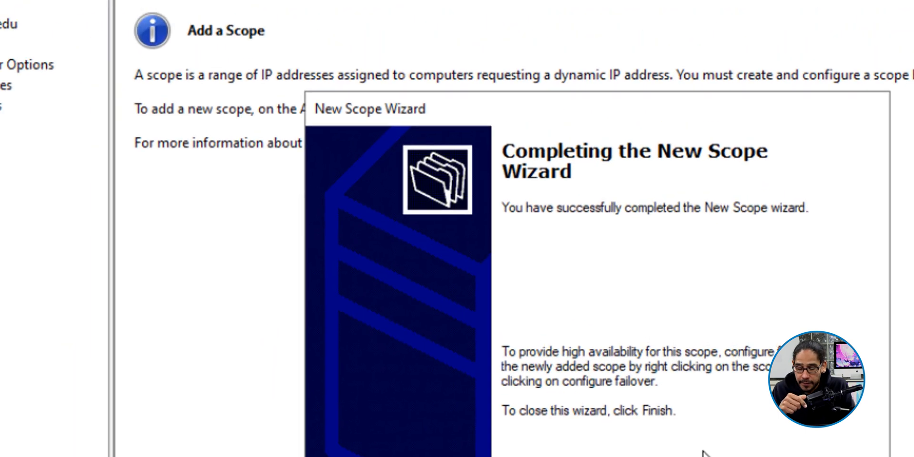
{"action": "left_click", "coordinate": [569, 424]}
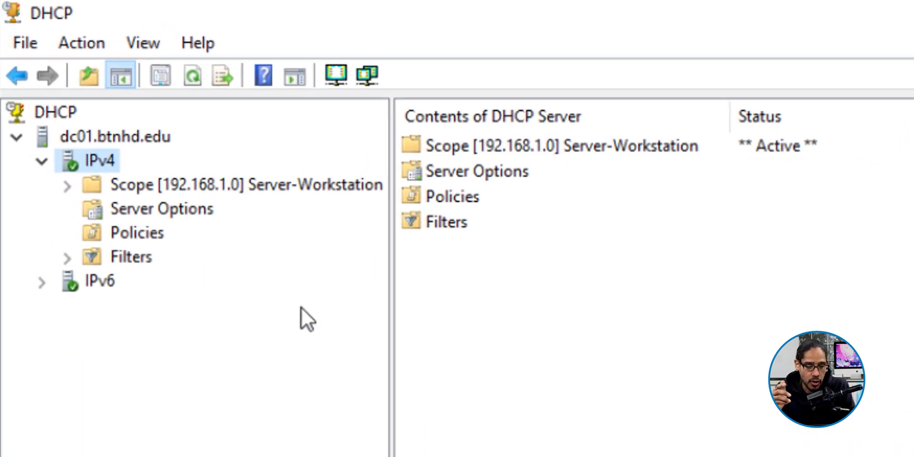